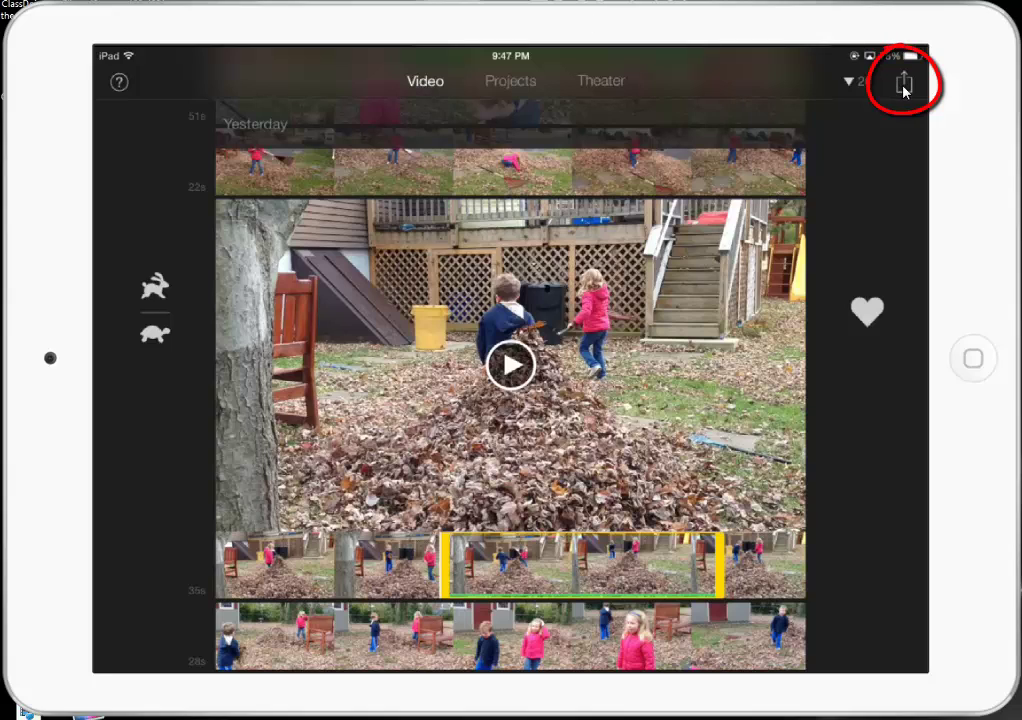
Step: View the sharing options for the selected part of the leaf-pile clip and confirm the project title iPad Mount
{"action": "left_click", "coordinate": [903, 86]}
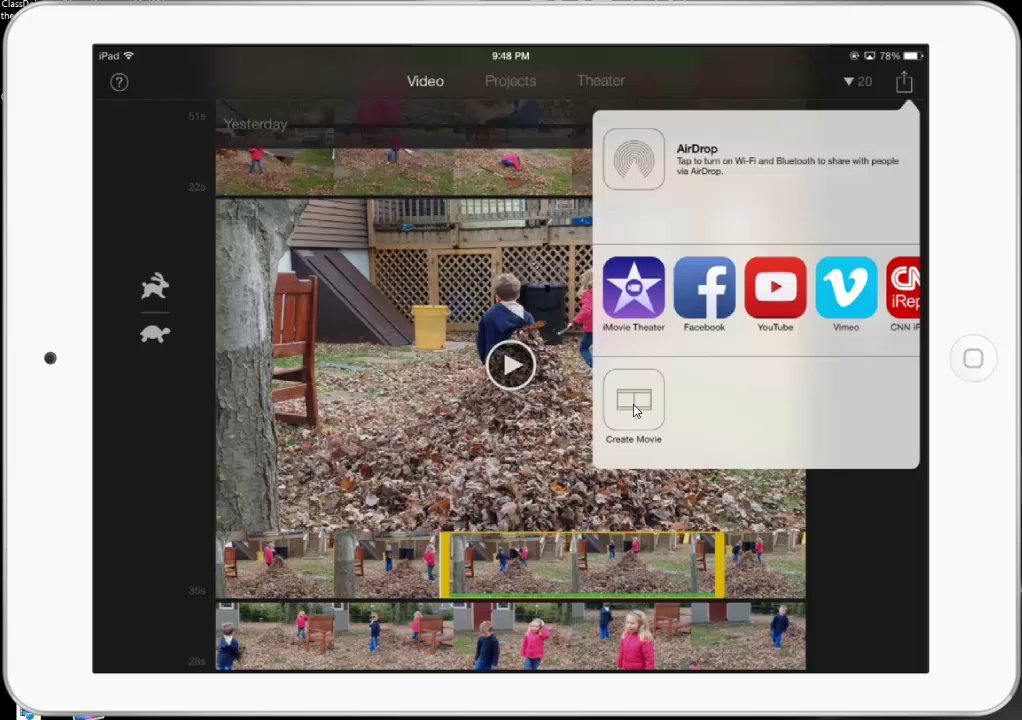
{"action": "left_click", "coordinate": [864, 520]}
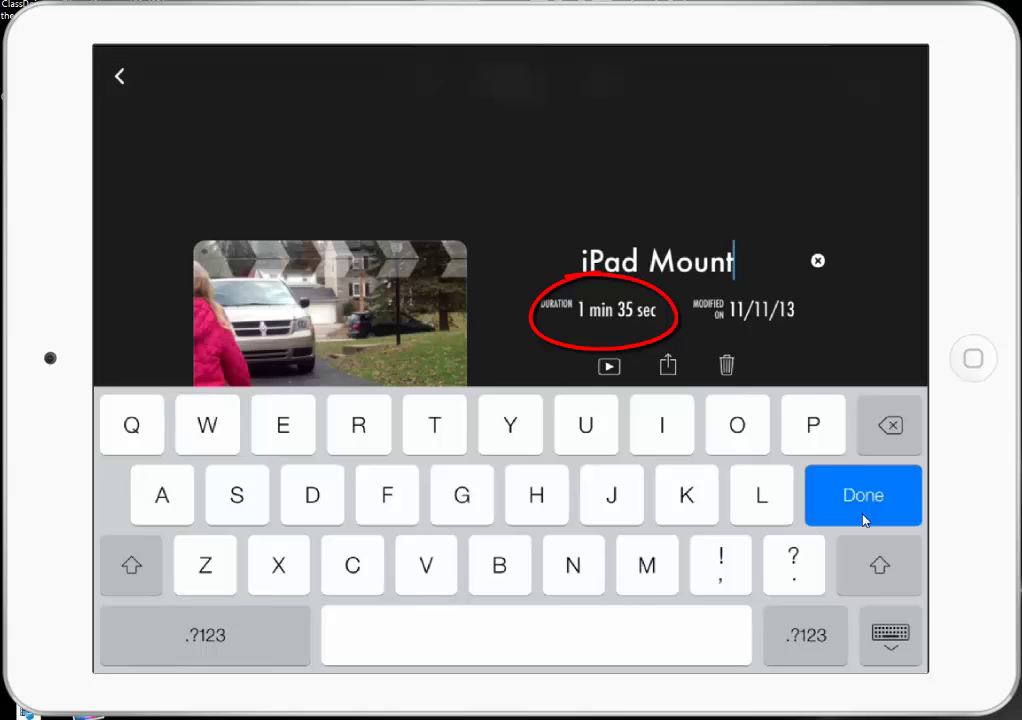
{"action": "left_click", "coordinate": [863, 515]}
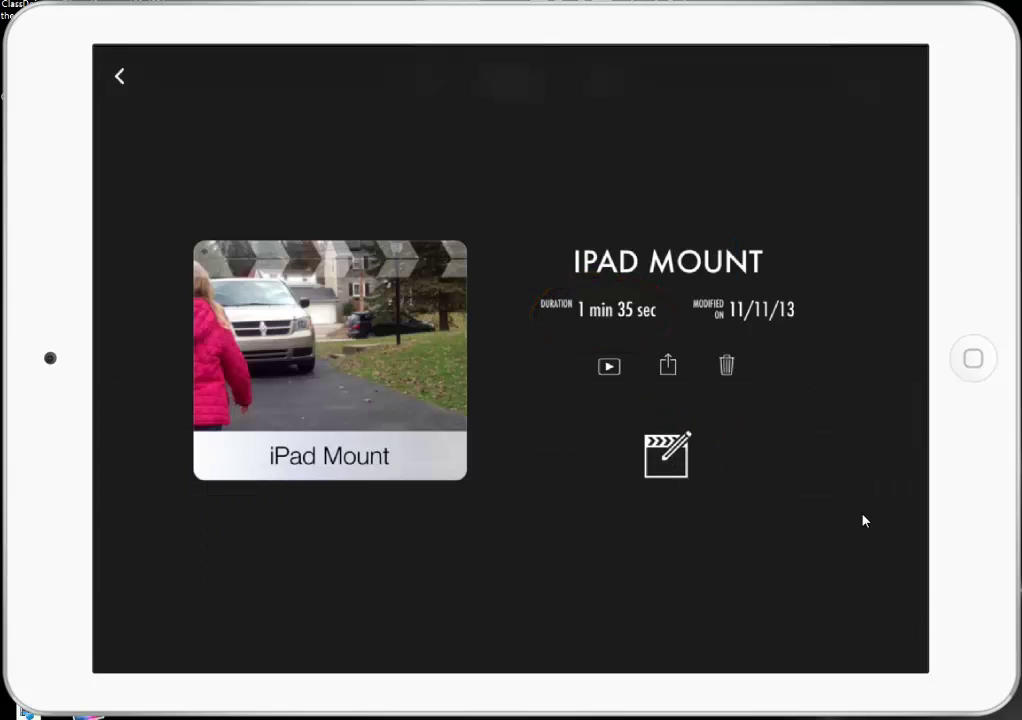
Step: View the sharing options for the iPad Mount project, close them and open the project for editing
{"action": "left_click", "coordinate": [668, 367]}
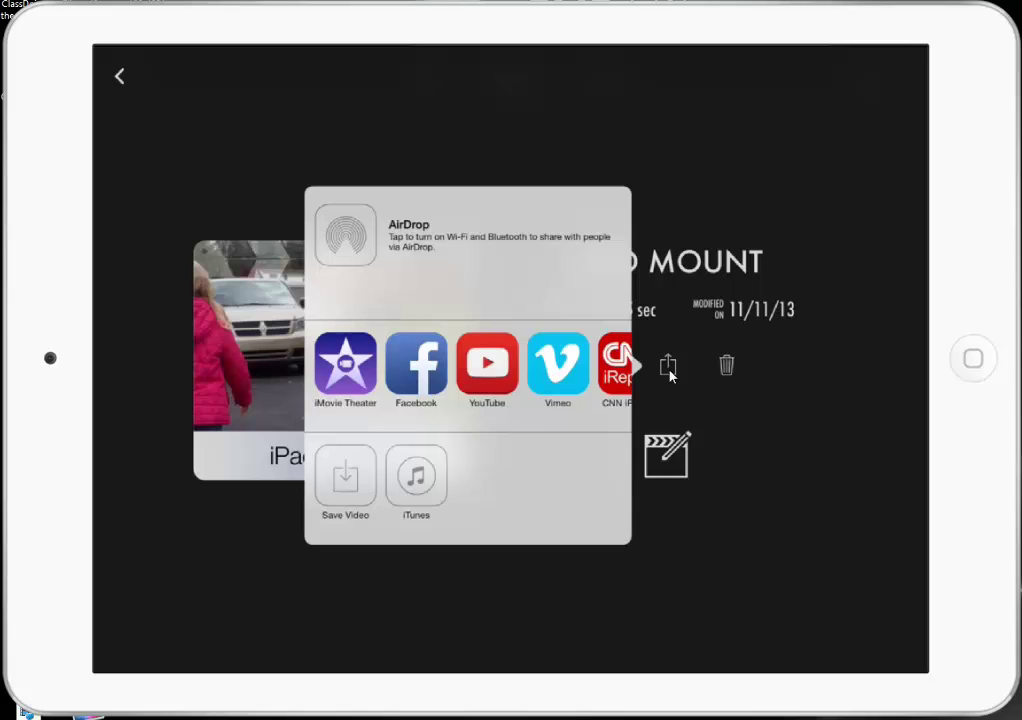
{"action": "left_click", "coordinate": [670, 373]}
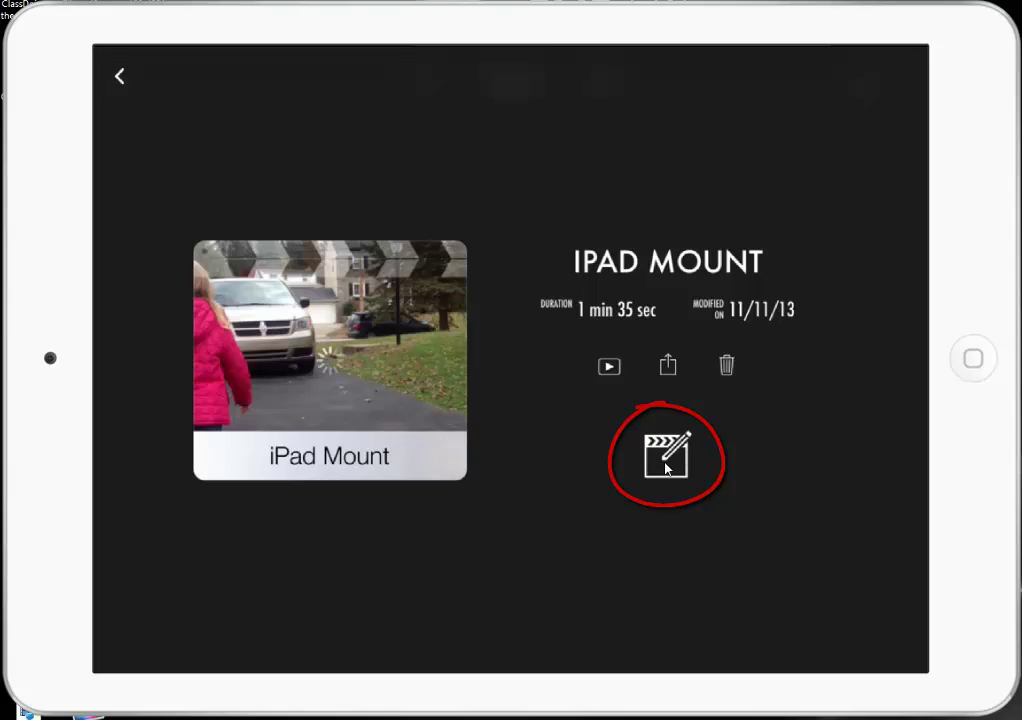
{"action": "left_click", "coordinate": [666, 458]}
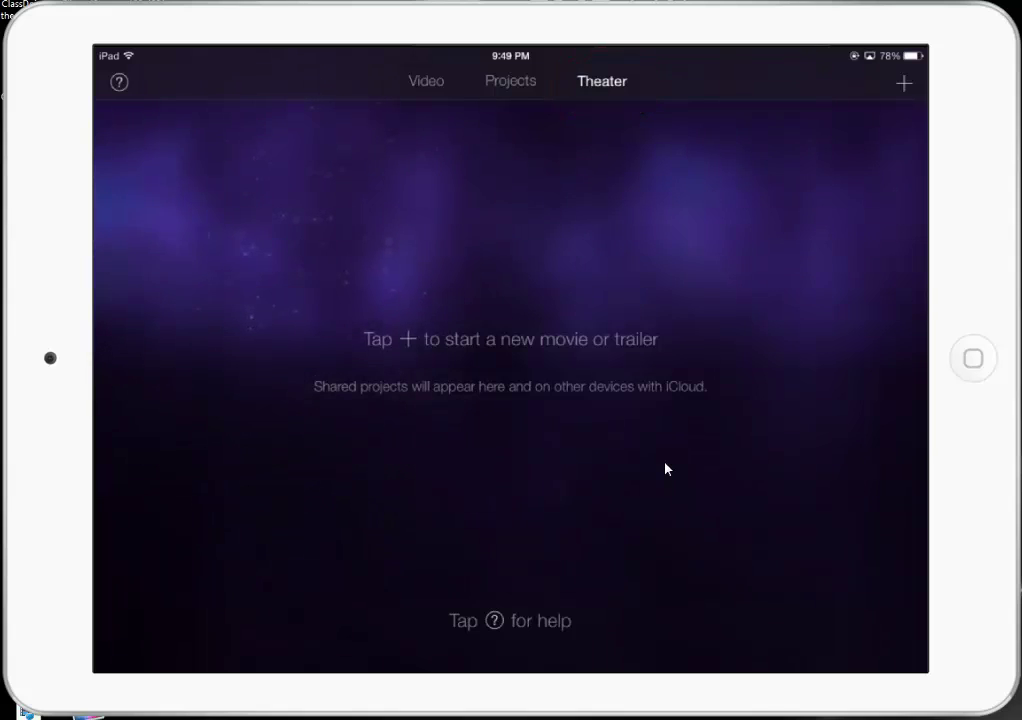
Step: Create a new movie project with the Bright theme
{"action": "left_click", "coordinate": [905, 87]}
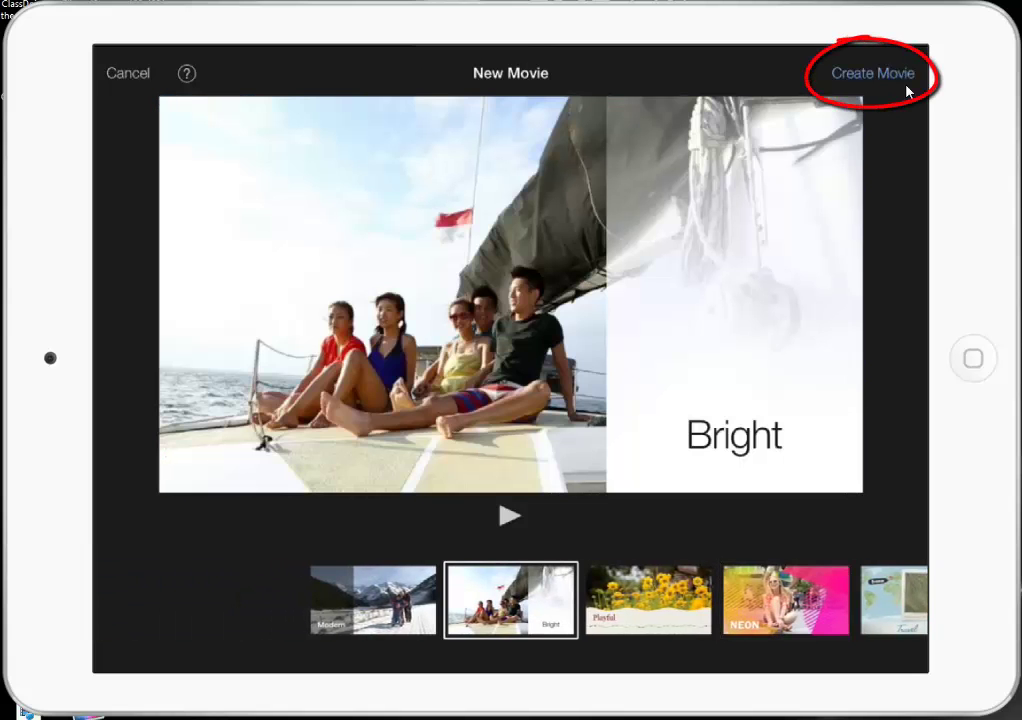
{"action": "left_click", "coordinate": [905, 86]}
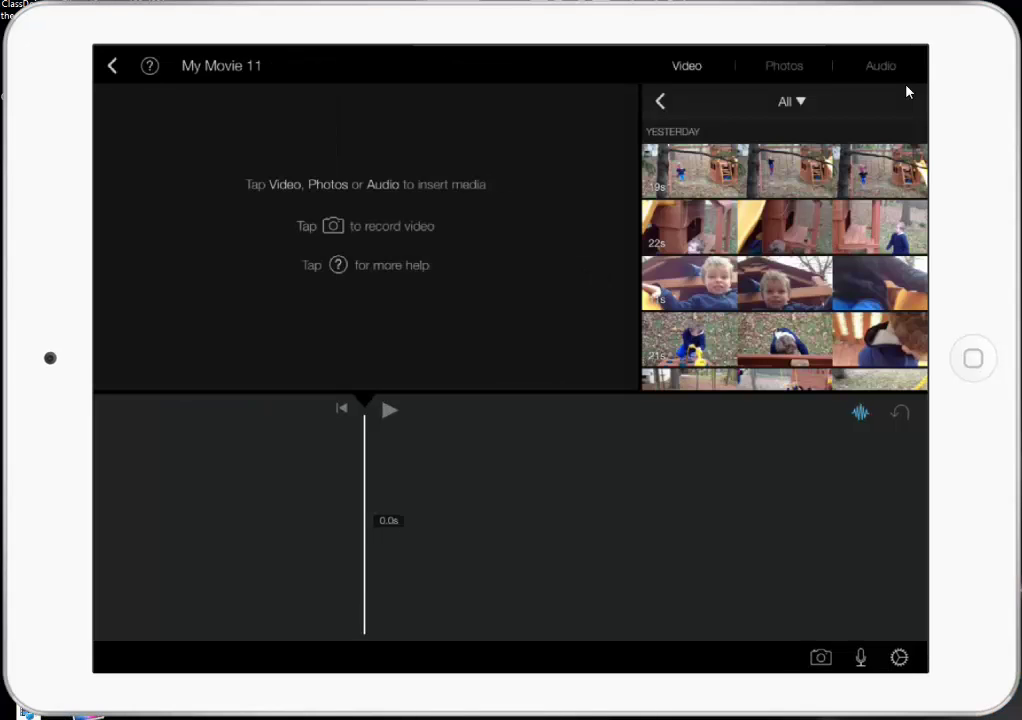
Step: Browse all video clips in the media library and filter the list to Favorites
{"action": "scroll", "coordinate": [785, 265], "scroll_direction": "down", "scroll_amount": 10}
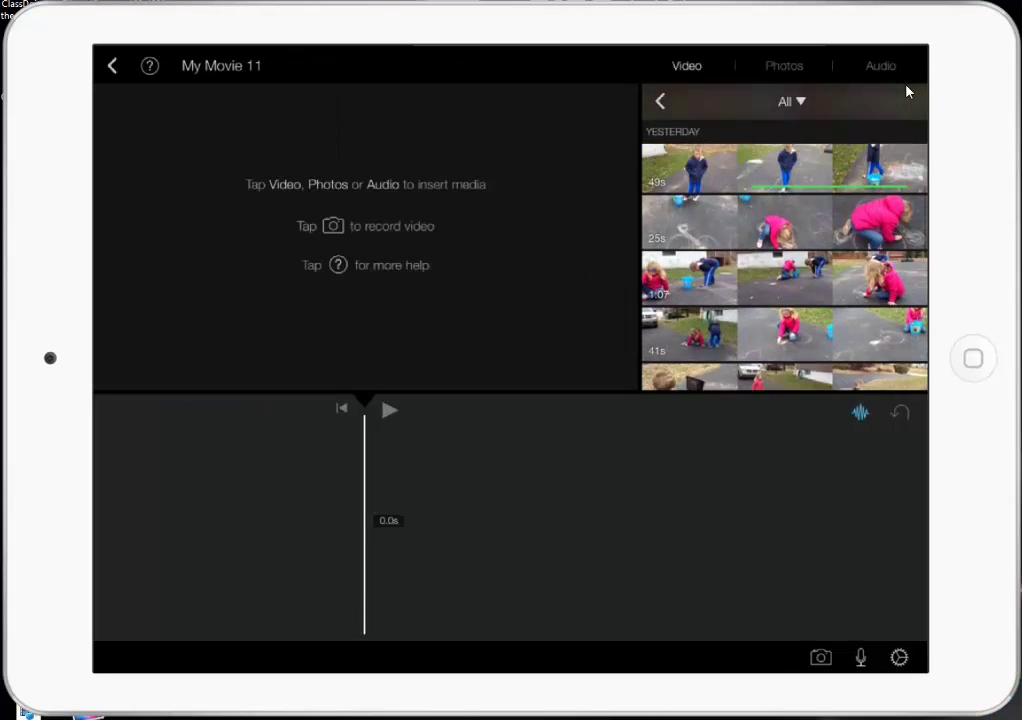
{"action": "scroll", "coordinate": [785, 265], "scroll_direction": "up", "scroll_amount": 1}
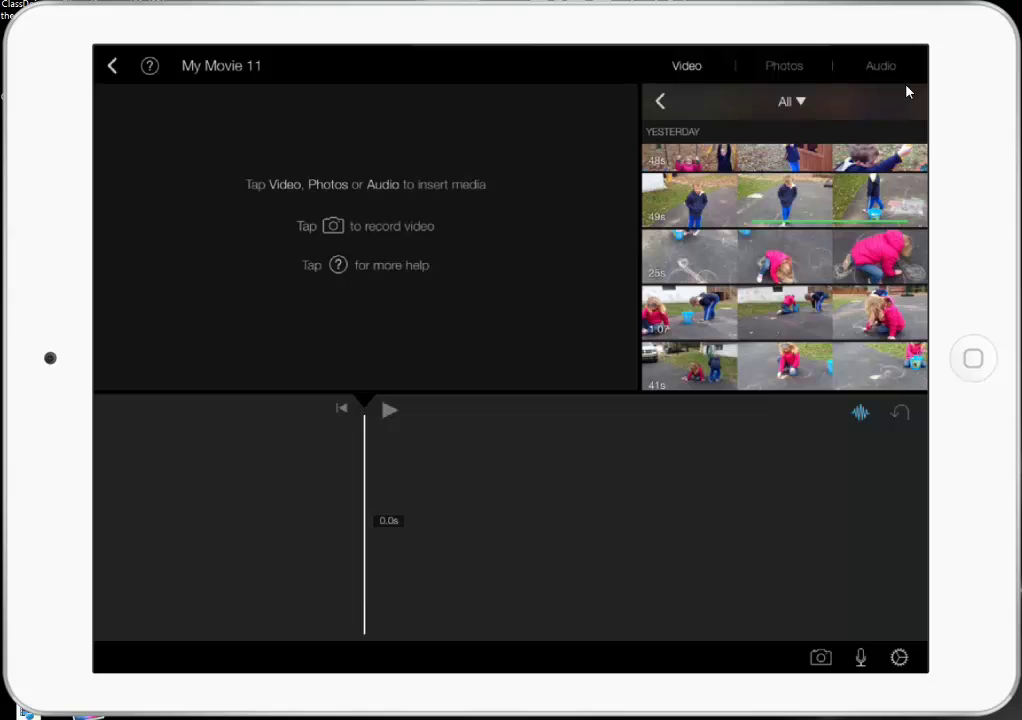
{"action": "scroll", "coordinate": [785, 265], "scroll_direction": "down", "scroll_amount": 5}
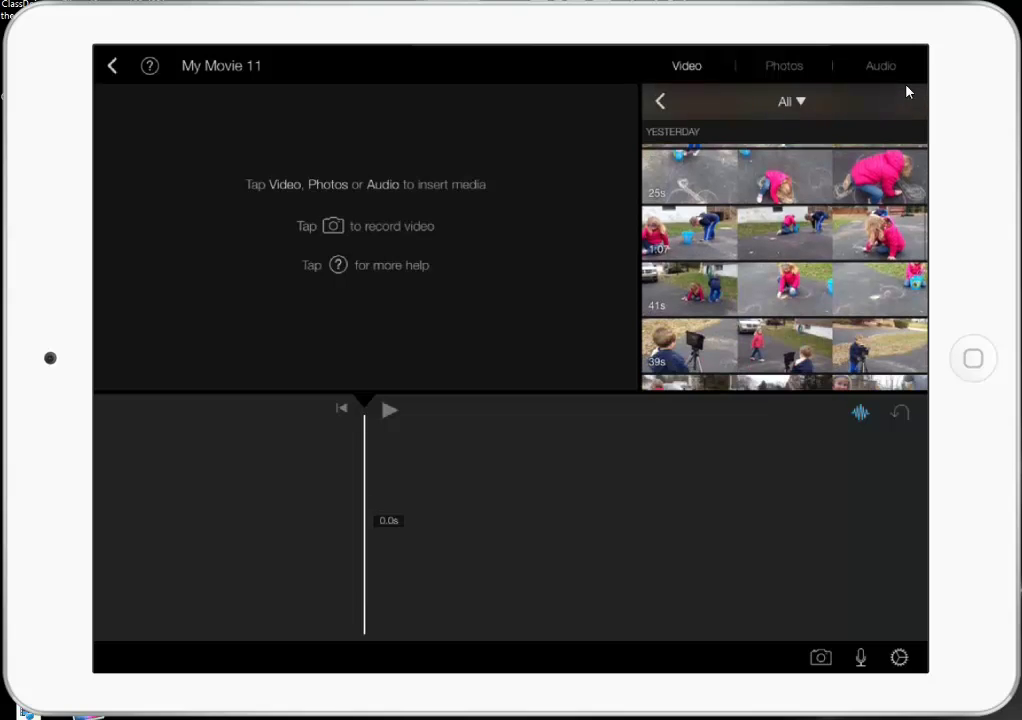
{"action": "left_click", "coordinate": [790, 101]}
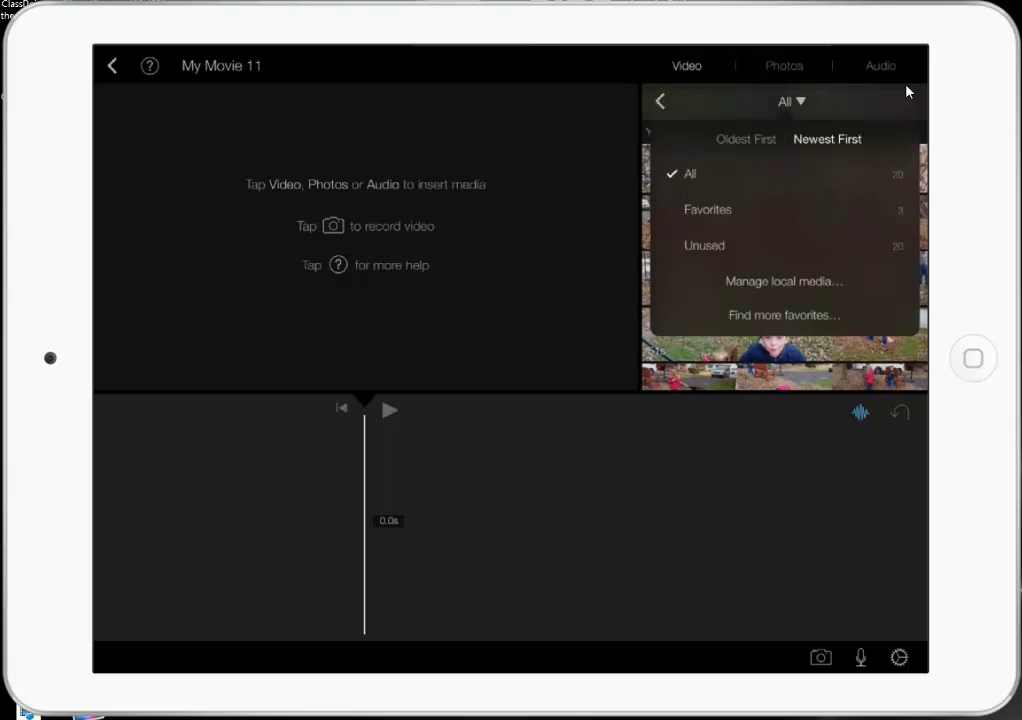
{"action": "left_click", "coordinate": [707, 209]}
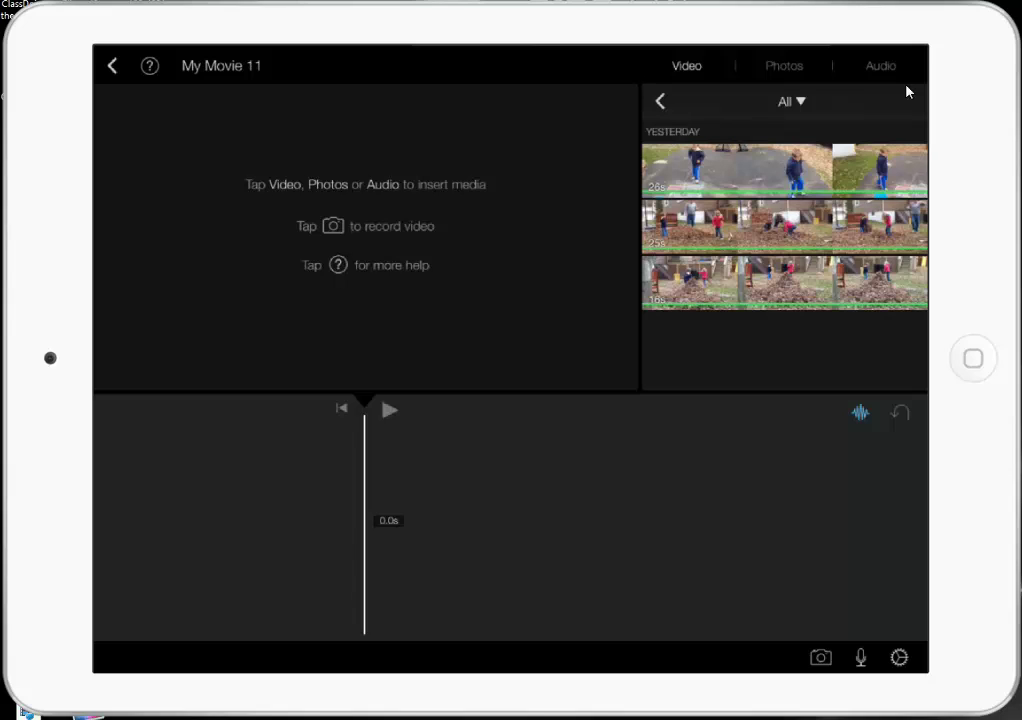
Step: Browse the full list of video clips again and limit the list to Favorites
{"action": "left_click", "coordinate": [790, 101]}
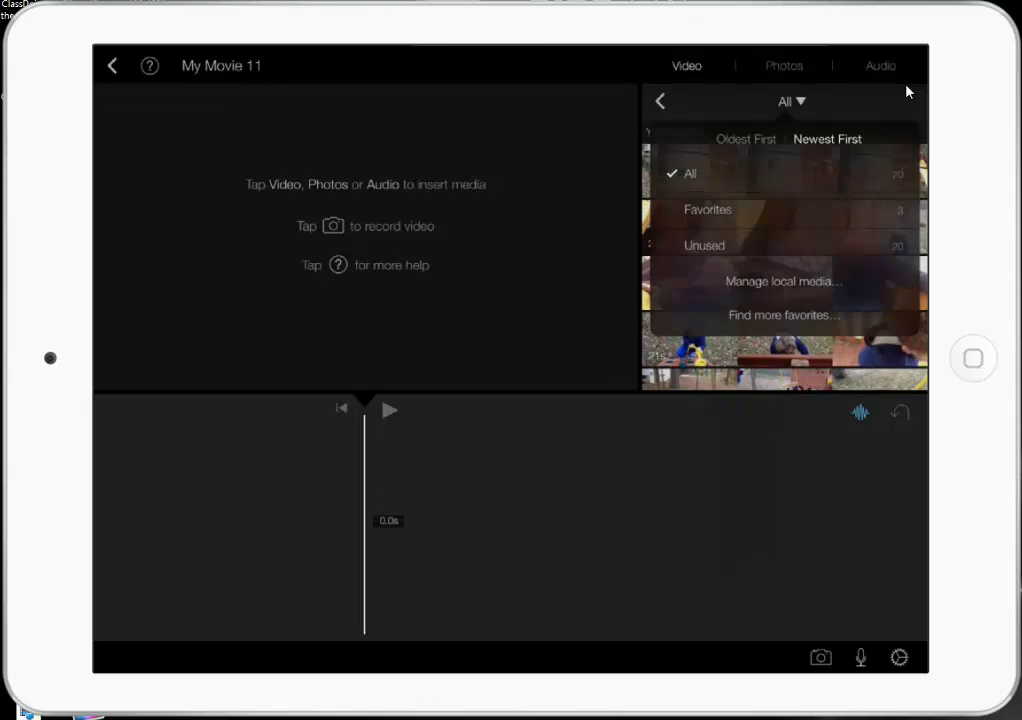
{"action": "scroll", "coordinate": [785, 265], "scroll_direction": "down", "scroll_amount": 5}
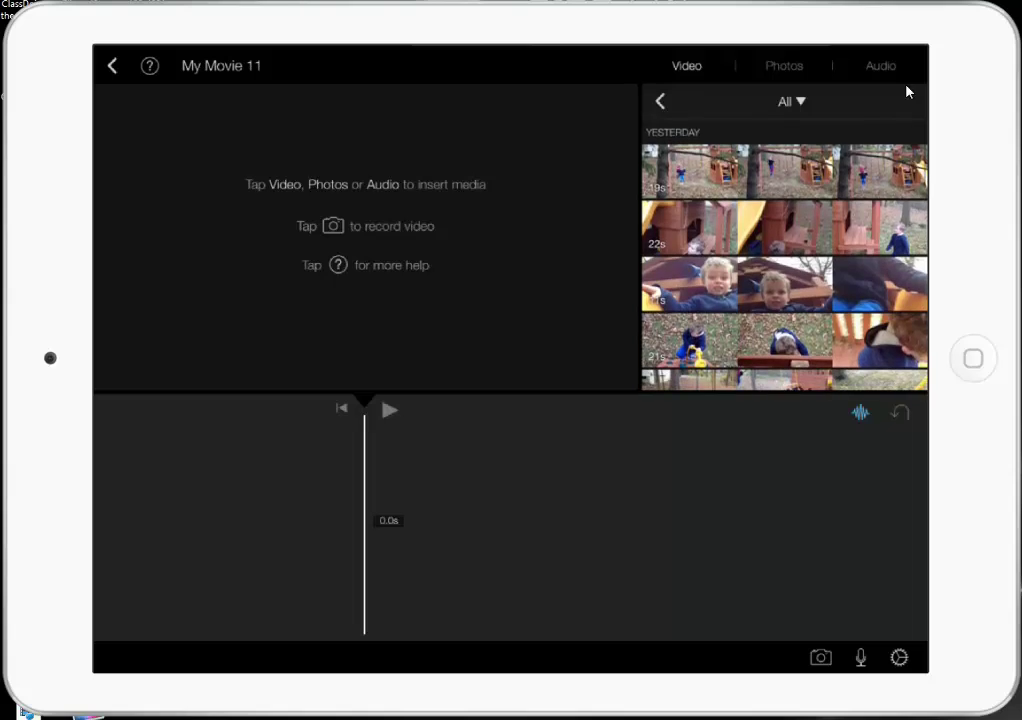
{"action": "scroll", "coordinate": [785, 265], "scroll_direction": "down", "scroll_amount": 5}
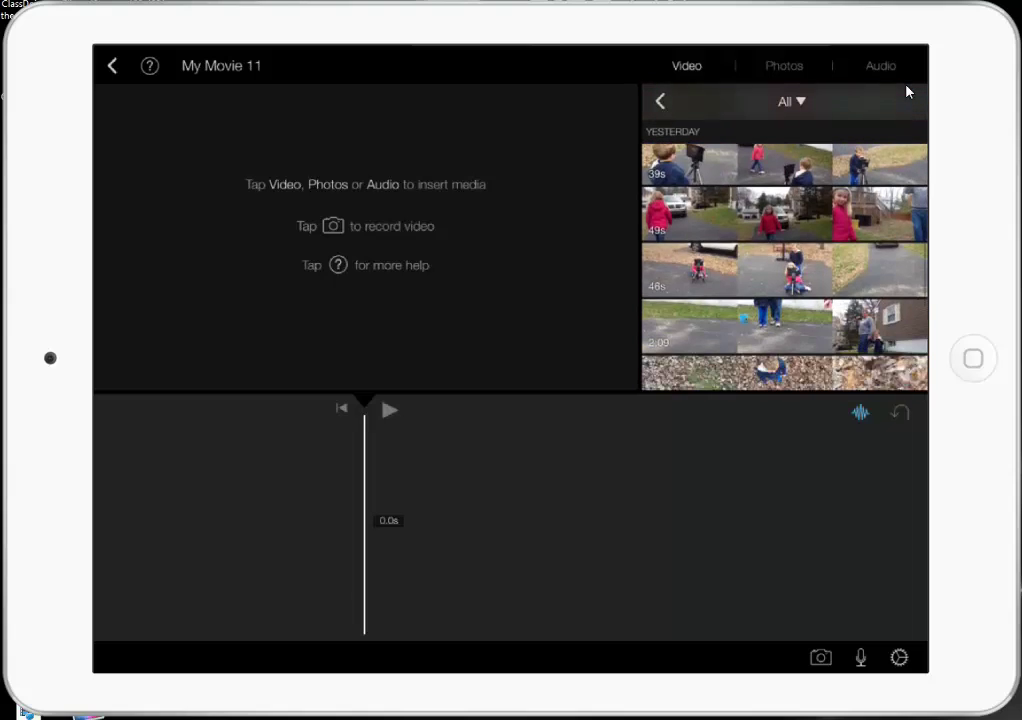
{"action": "scroll", "coordinate": [785, 265], "scroll_direction": "up", "scroll_amount": 3}
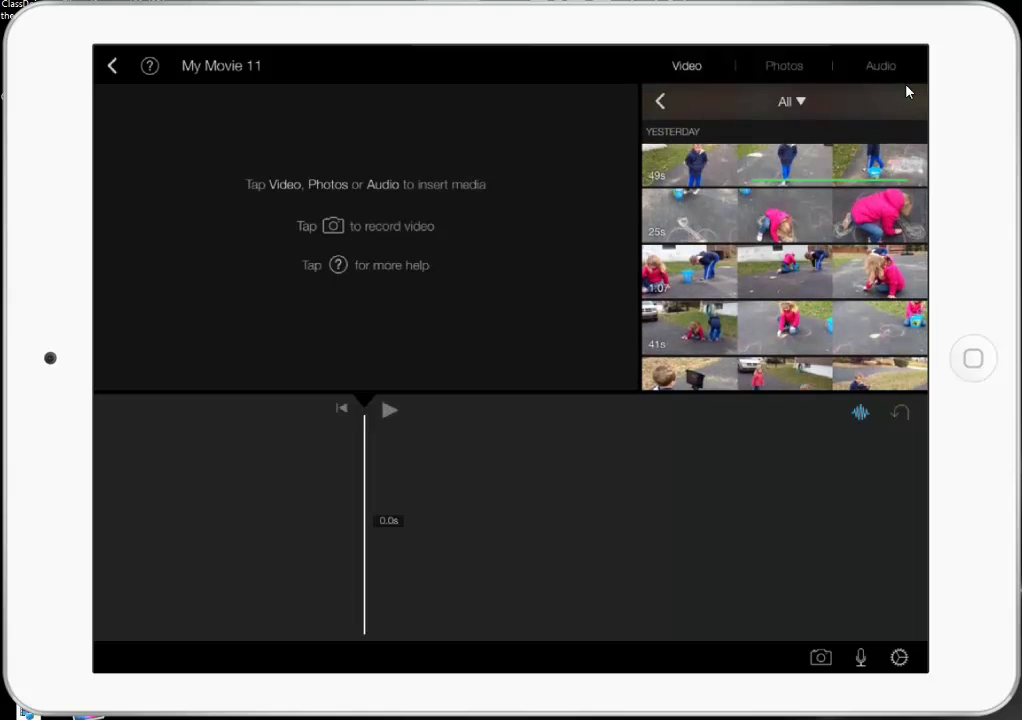
{"action": "left_click", "coordinate": [790, 101]}
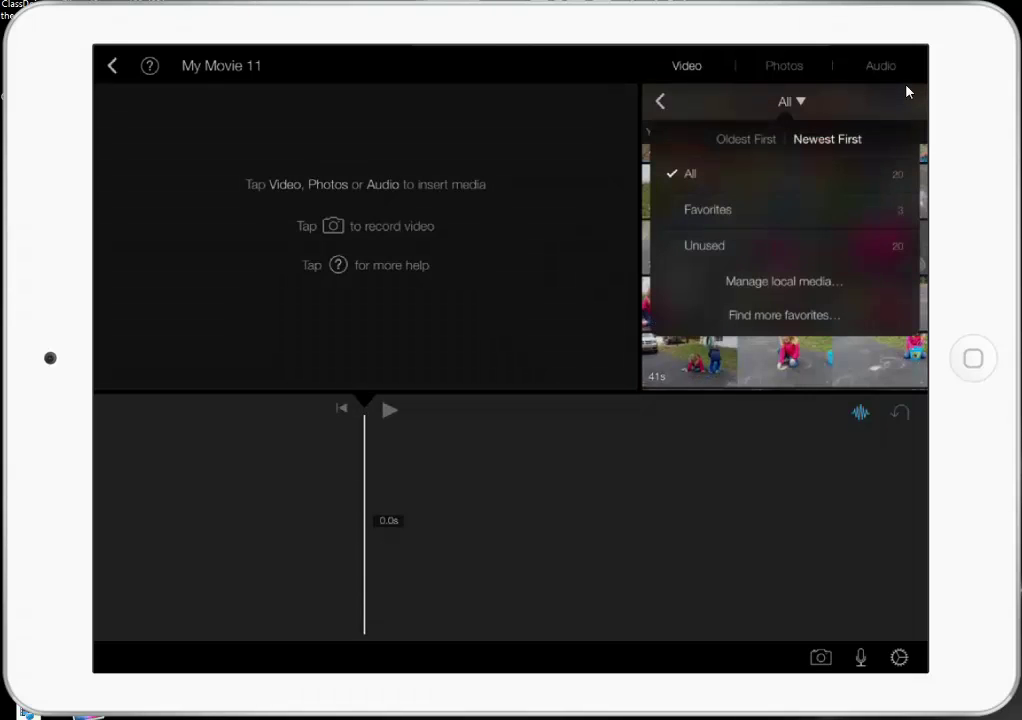
{"action": "left_click", "coordinate": [707, 209]}
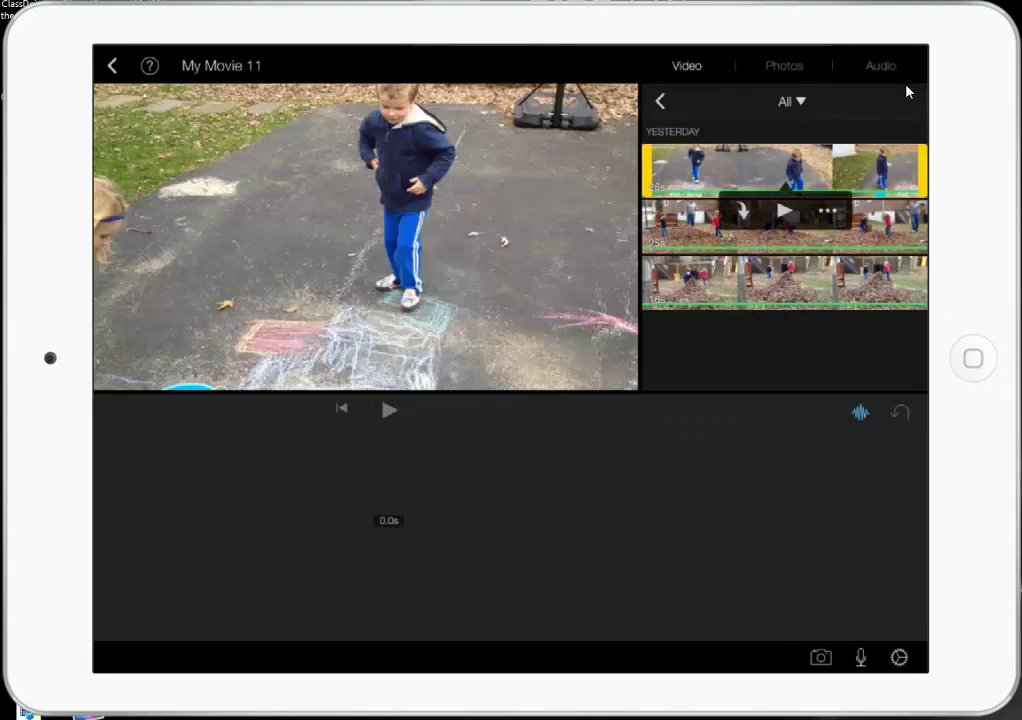
Step: Add the three favorite clips to the timeline in order: the chalk-drawing clip followed by the two leaf-pile clips
{"action": "left_click", "coordinate": [742, 212]}
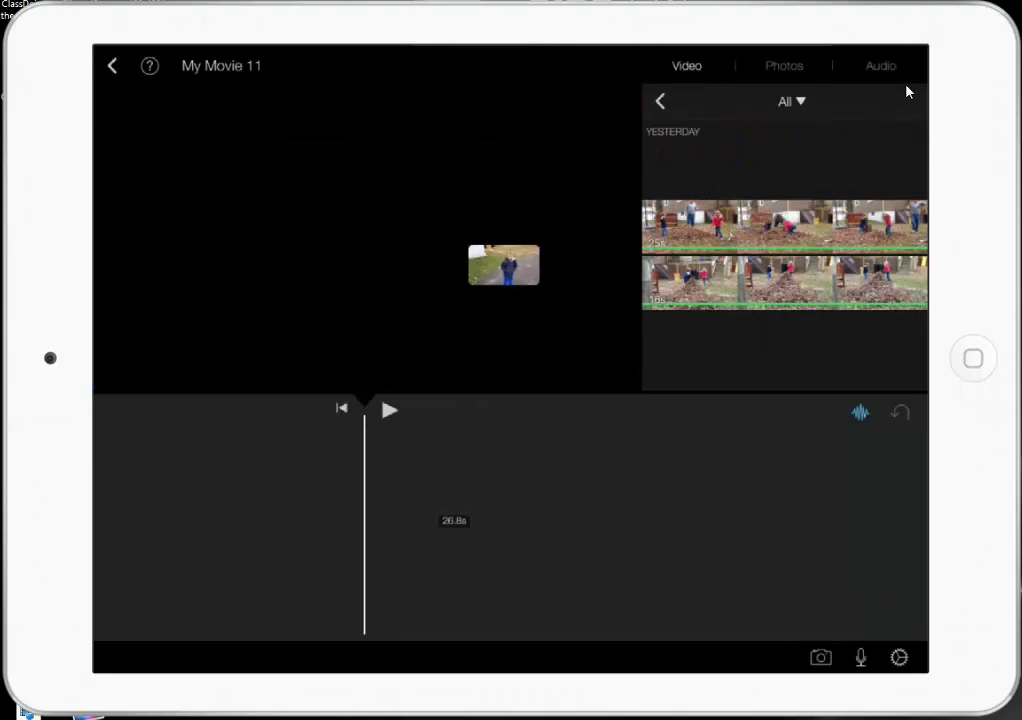
{"action": "left_click", "coordinate": [785, 225]}
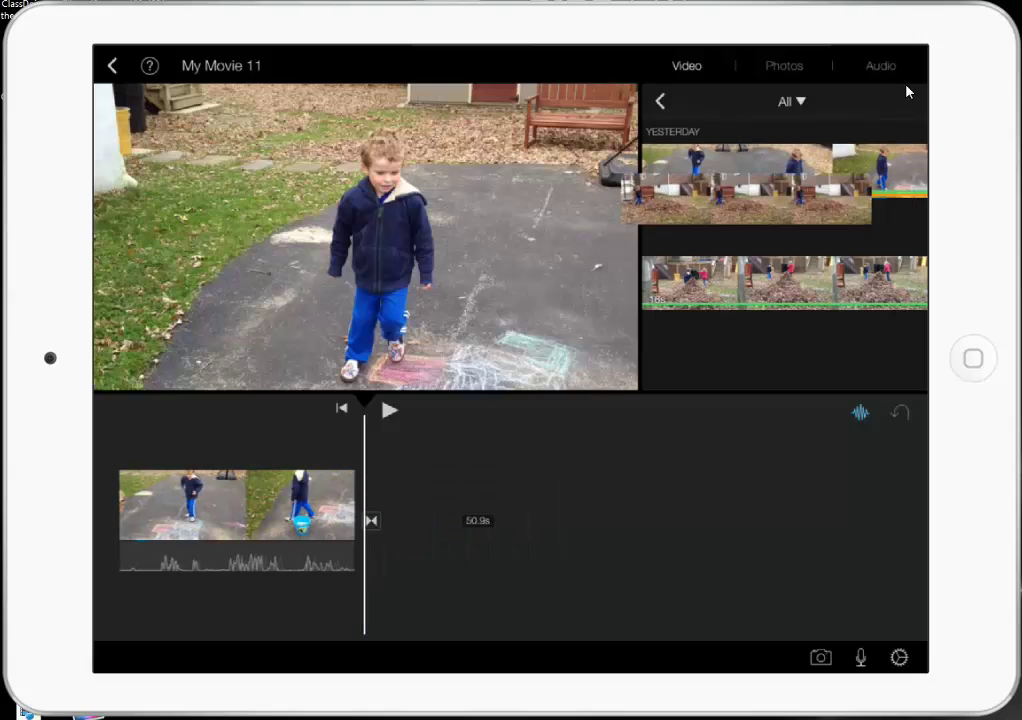
{"action": "left_click", "coordinate": [785, 283]}
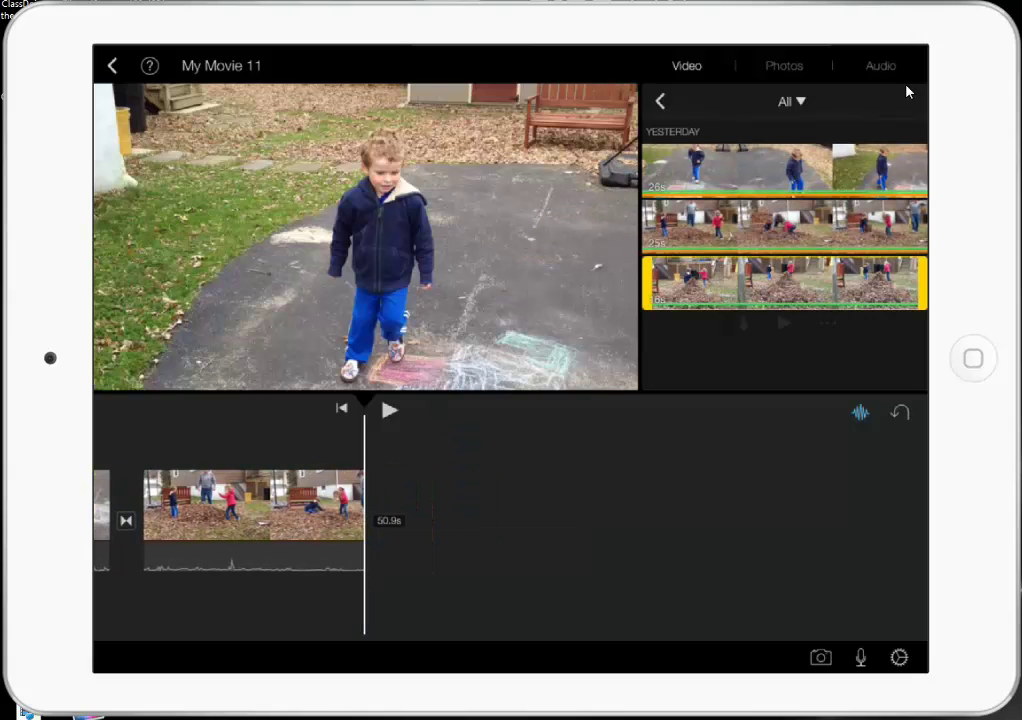
{"action": "left_click", "coordinate": [741, 324]}
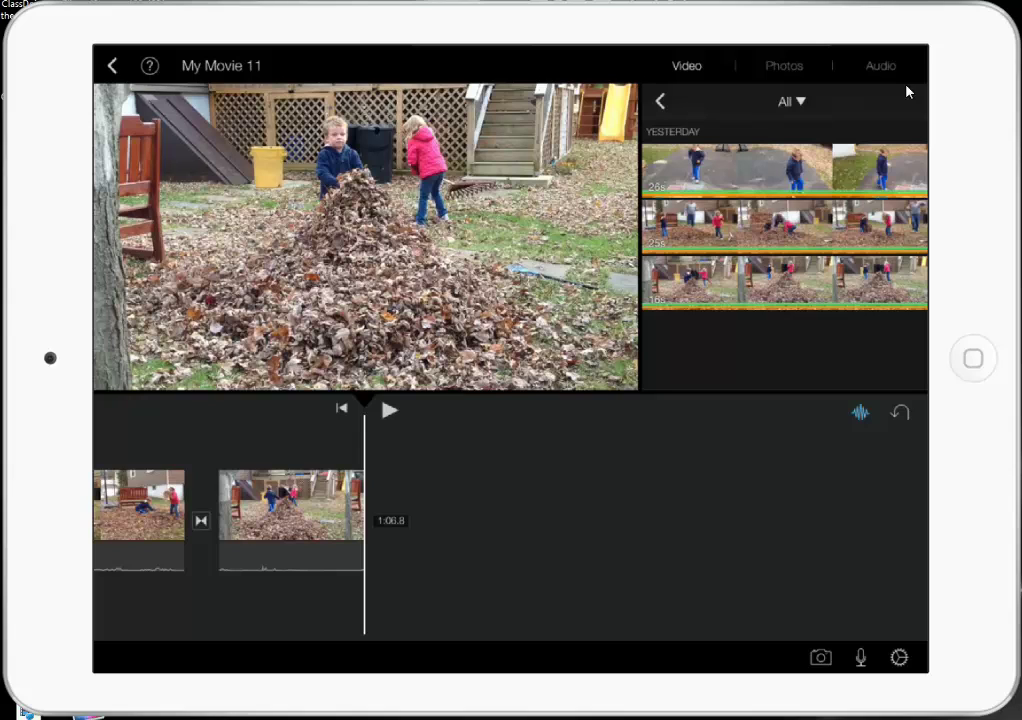
Step: Switch the media list back to all videos and play the movie from partway through the first clip
{"action": "left_click", "coordinate": [791, 101]}
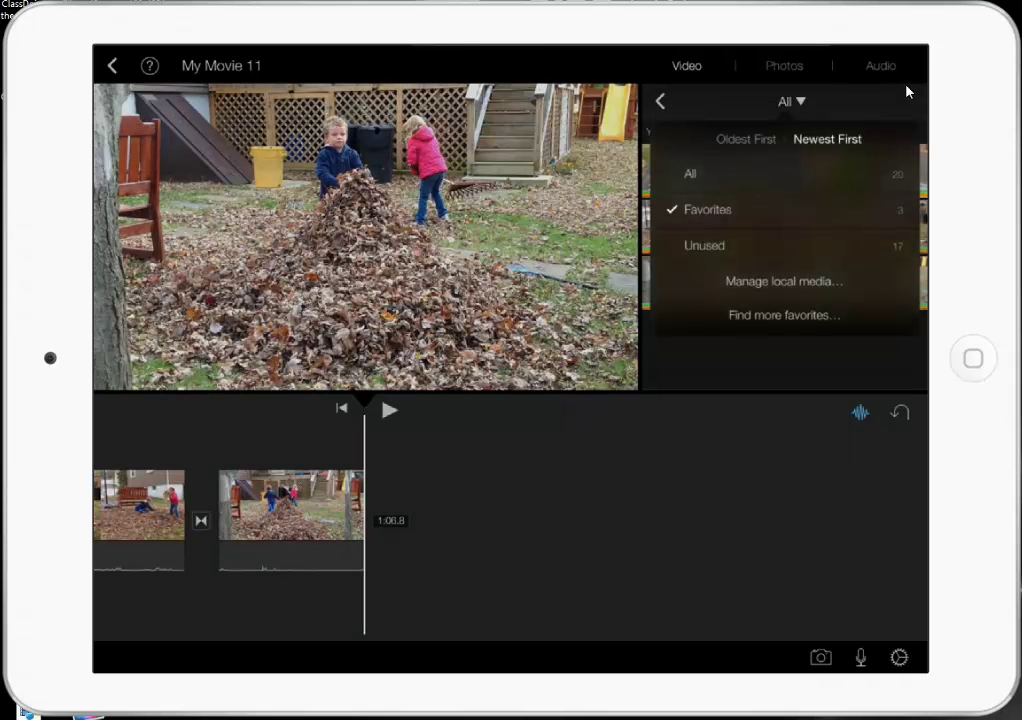
{"action": "left_click", "coordinate": [690, 173]}
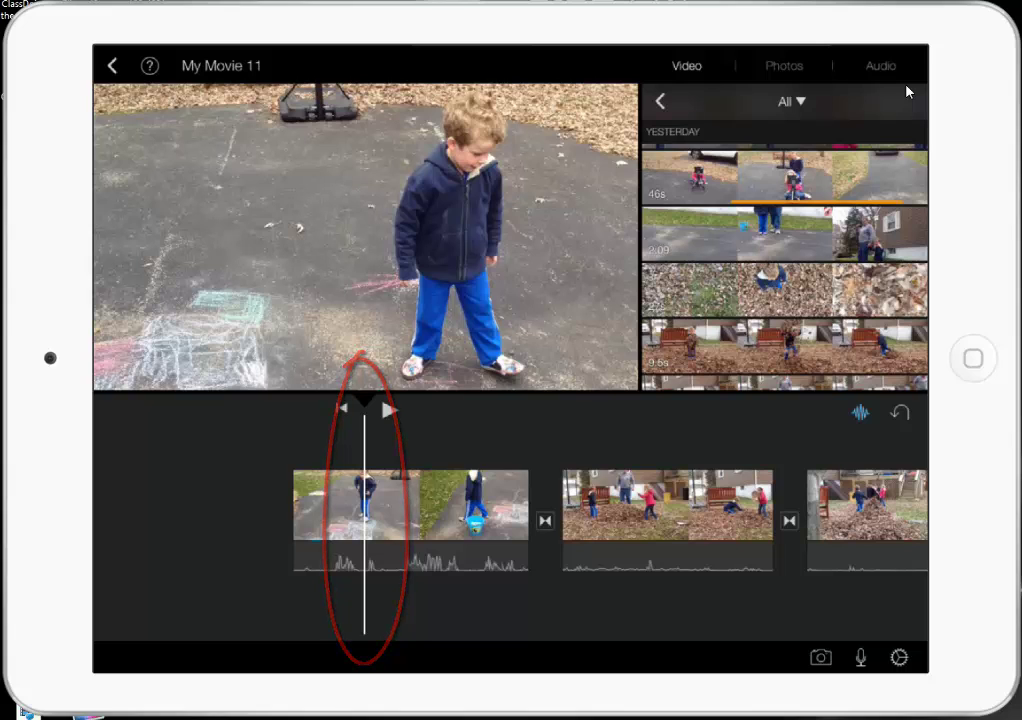
{"action": "key", "text": "space"}
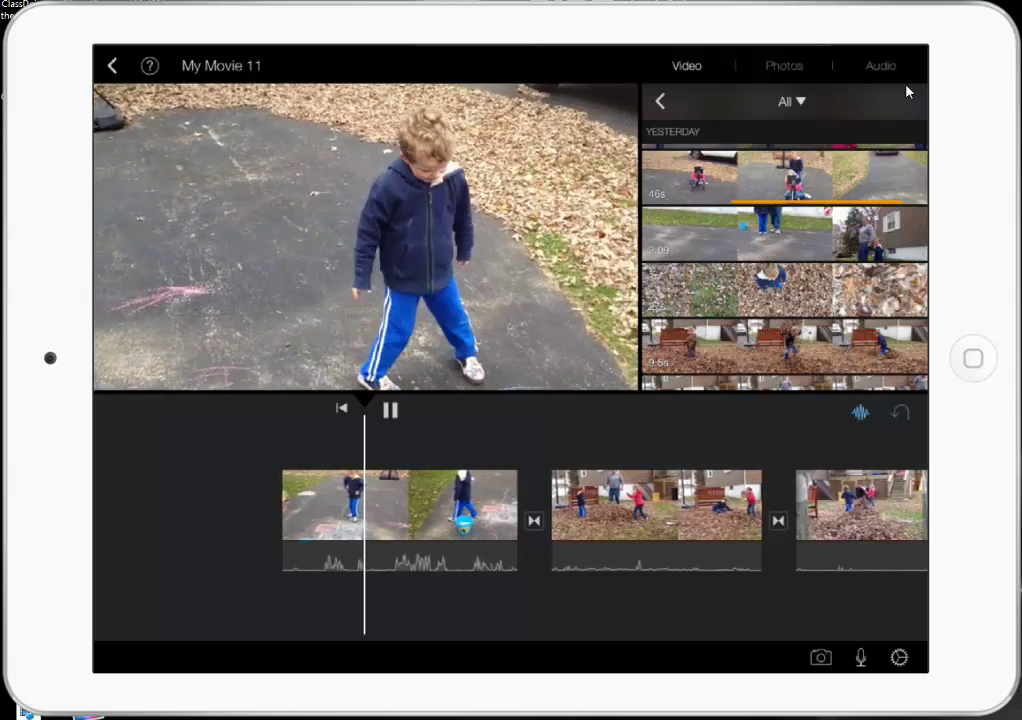
{"action": "key", "text": "space"}
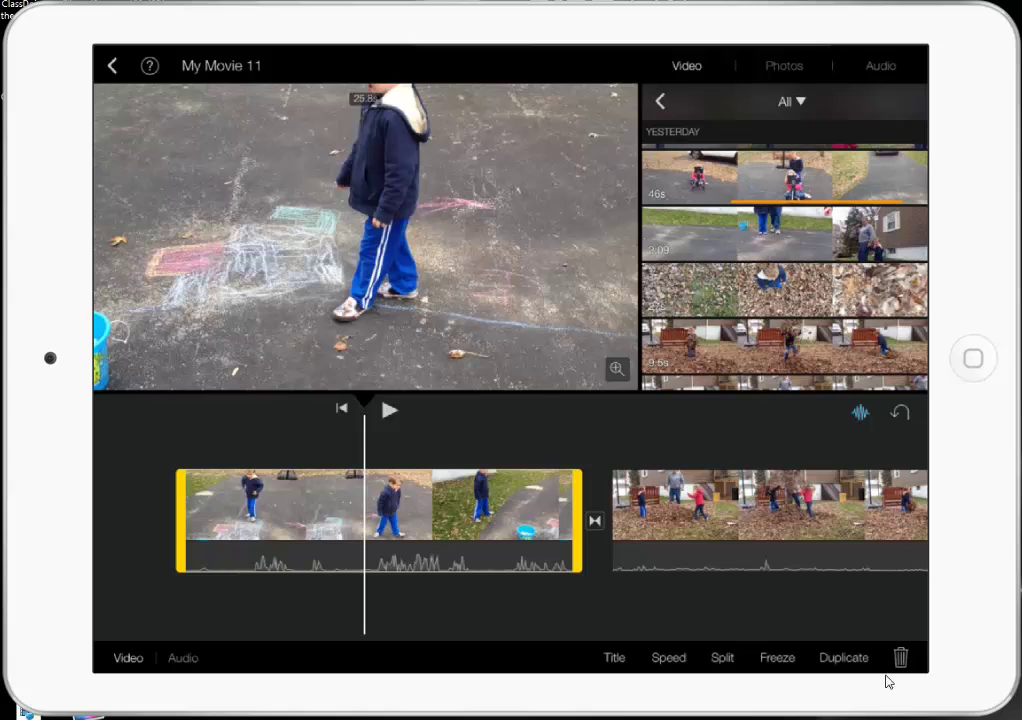
Step: Leave the first clip's title style at None and apply a 4/5x speed to its split-off section
{"action": "left_click", "coordinate": [128, 658]}
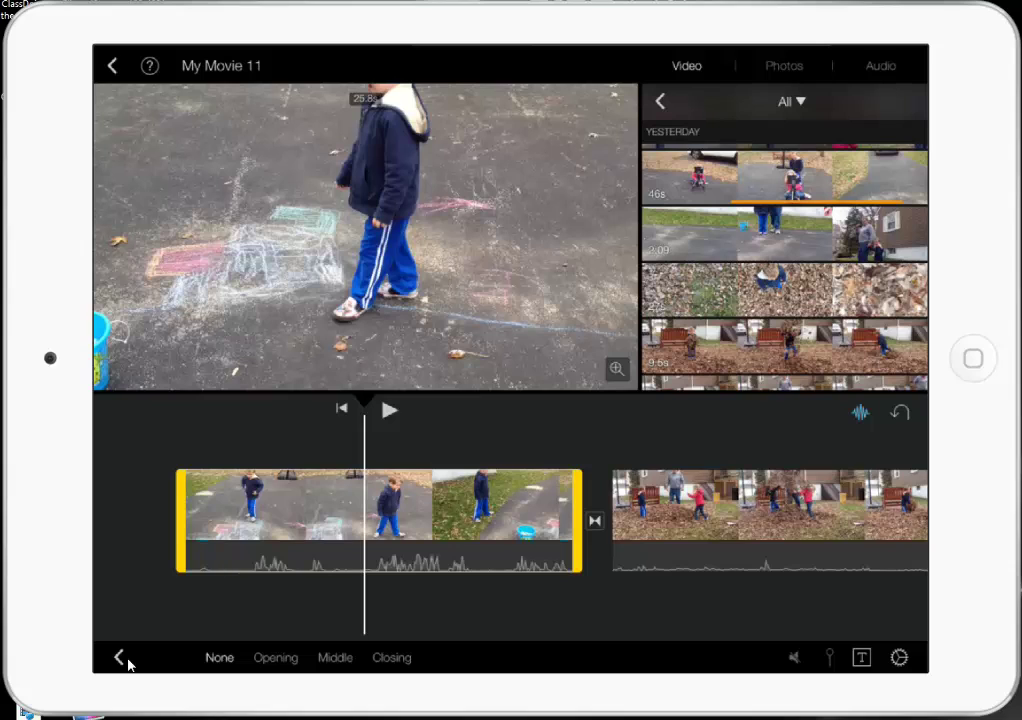
{"action": "left_click", "coordinate": [127, 659]}
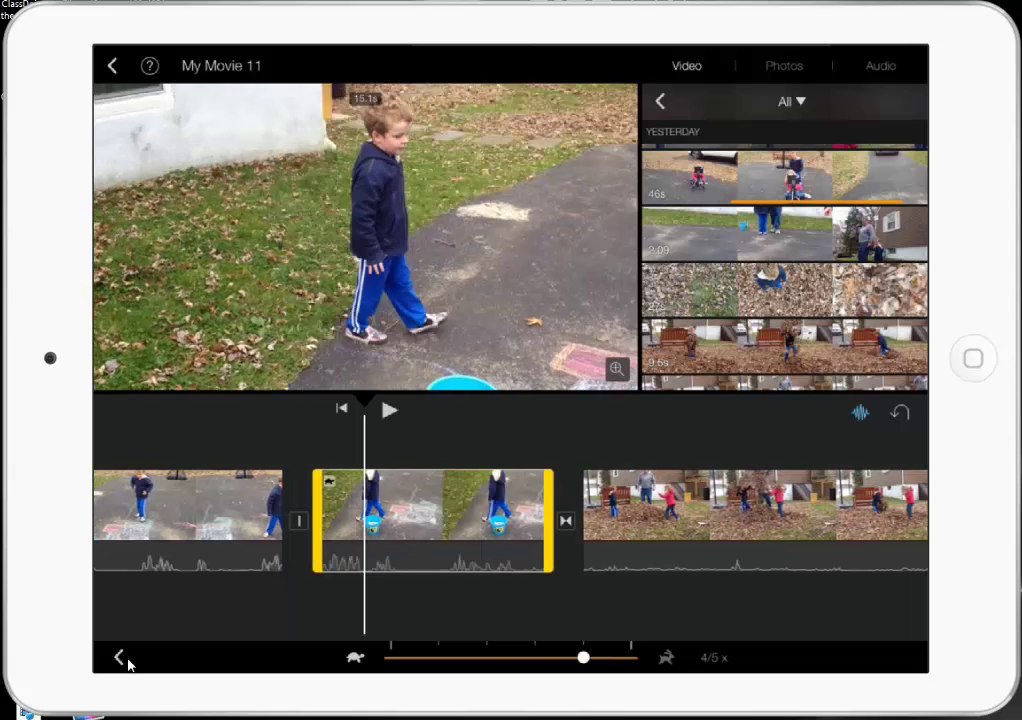
{"action": "left_click", "coordinate": [122, 658]}
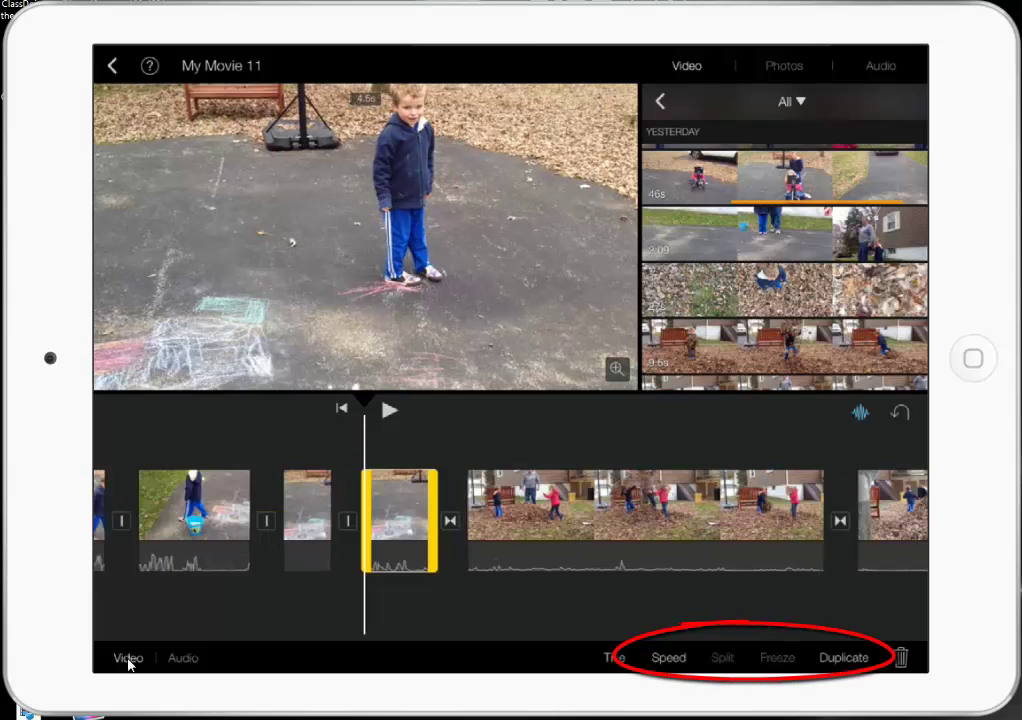
Step: Play back the timeline section where the driveway overlay clip sits above the leaf-pile clips
{"action": "key", "text": "space"}
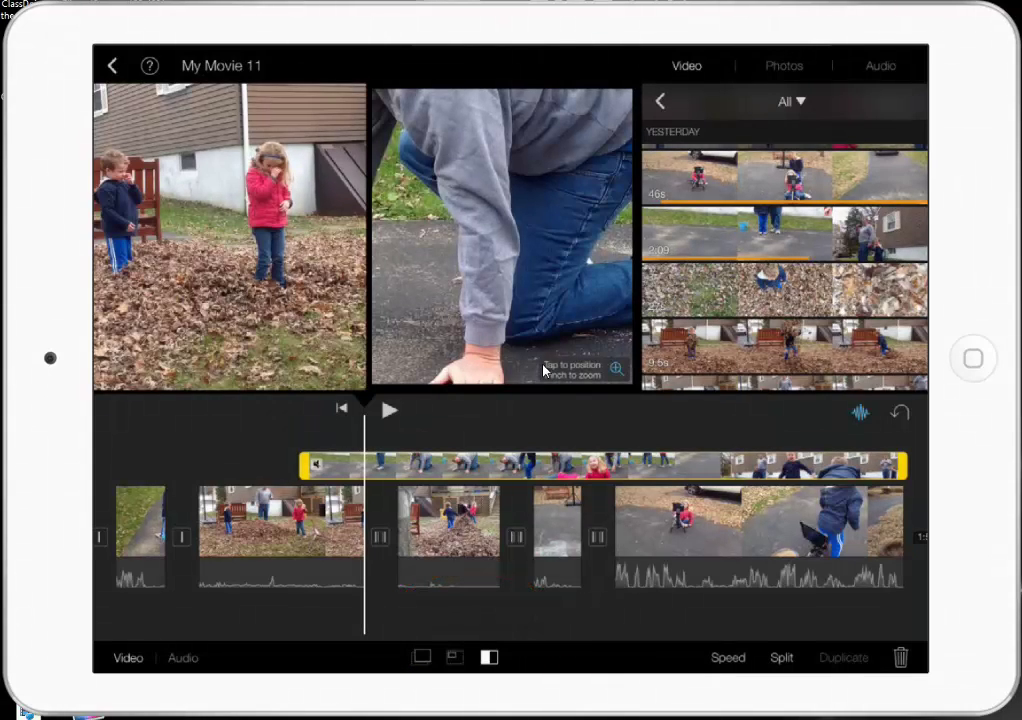
{"action": "key", "text": "space"}
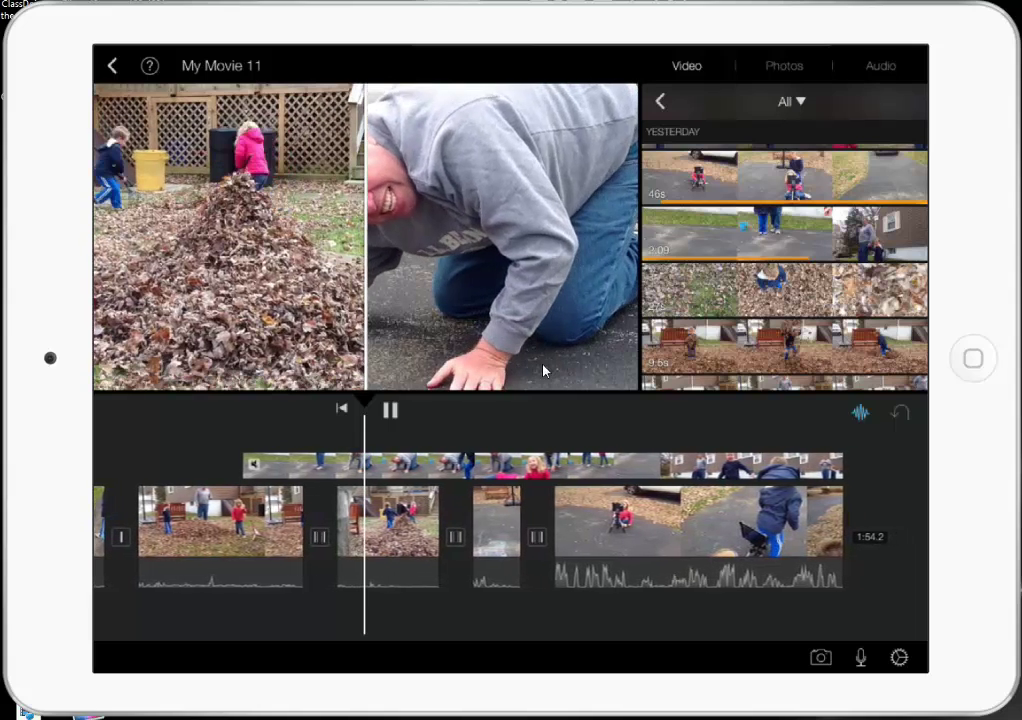
{"action": "key", "text": "space"}
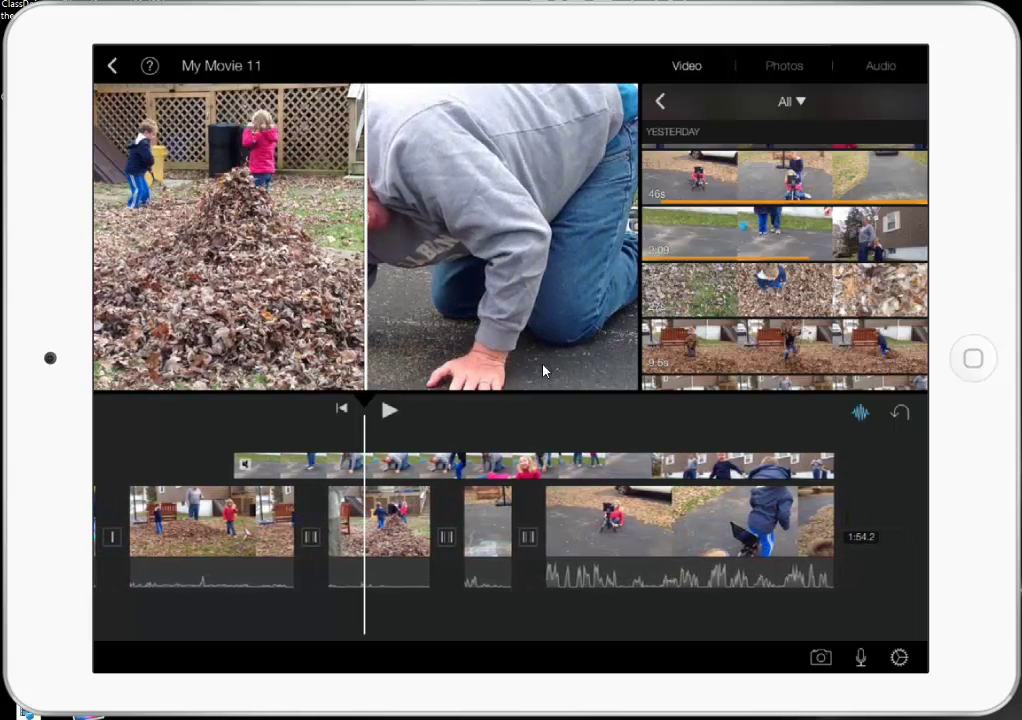
{"action": "left_click", "coordinate": [534, 465]}
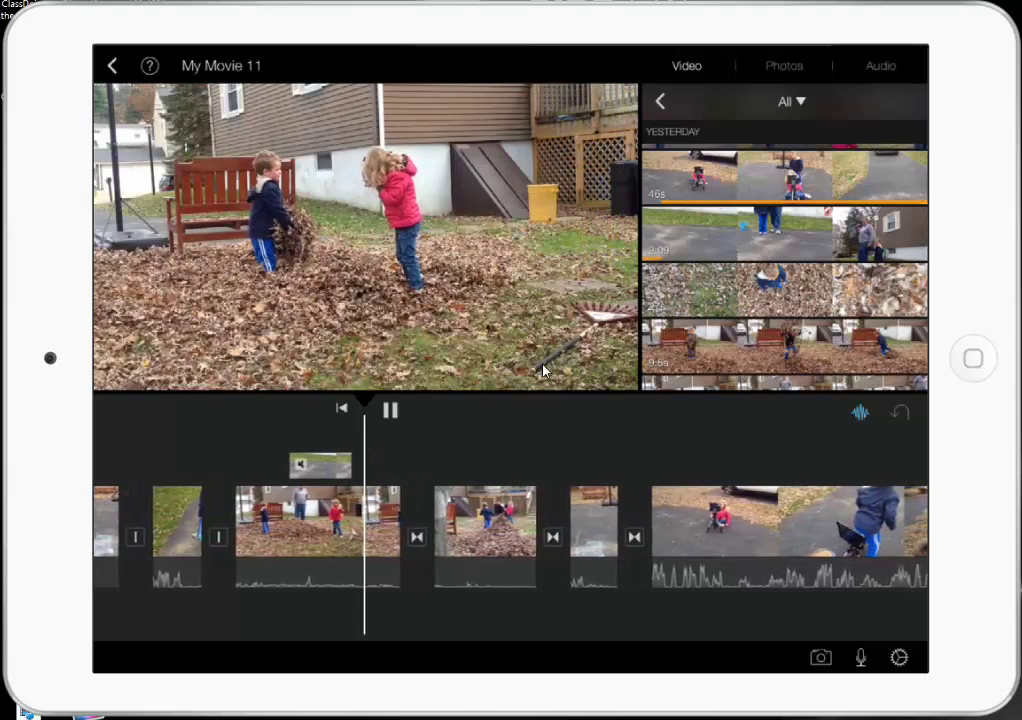
{"action": "left_click", "coordinate": [543, 371]}
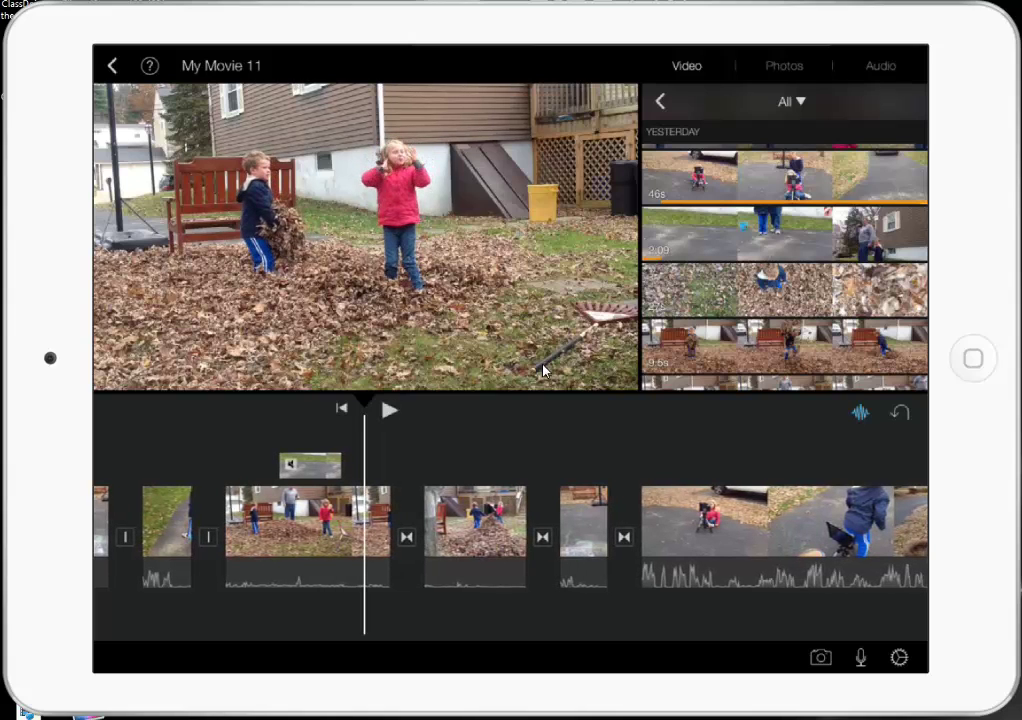
Step: Set the transition between the two leaf-pile clips to a 0.5 s cross-dissolve after trying no transition
{"action": "left_click", "coordinate": [406, 537]}
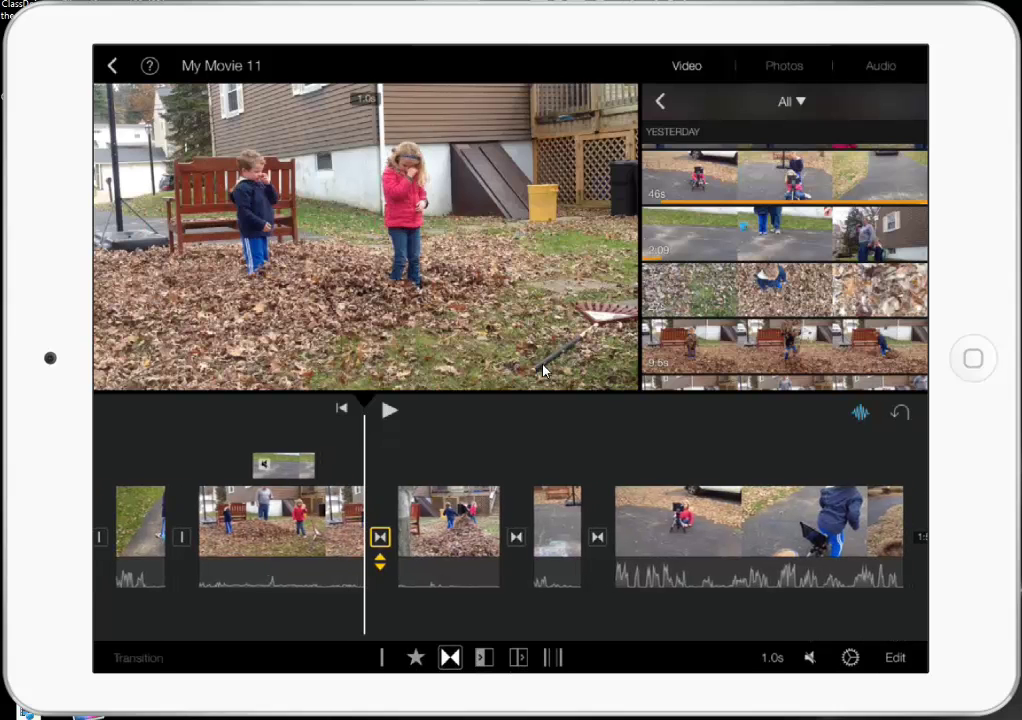
{"action": "left_click", "coordinate": [381, 657]}
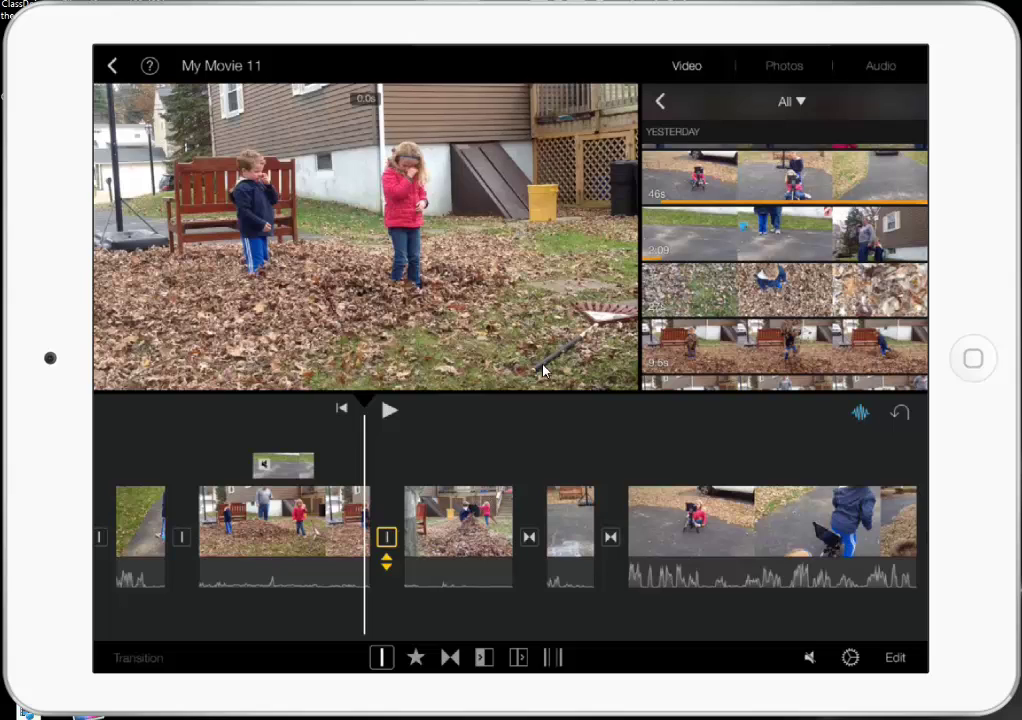
{"action": "left_click", "coordinate": [450, 657]}
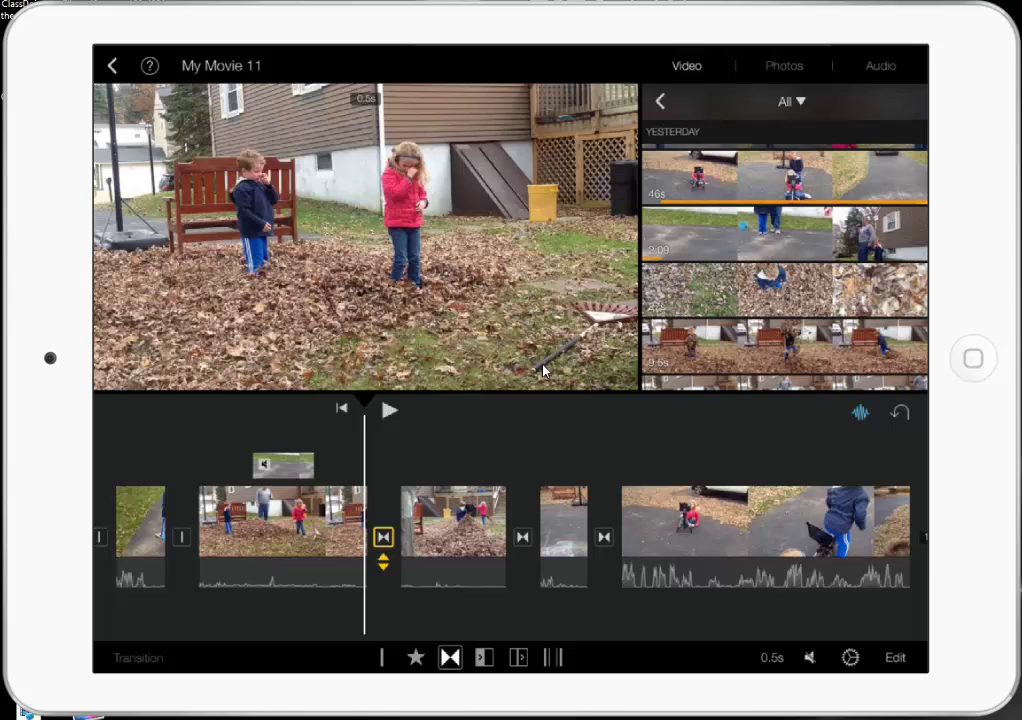
{"action": "scroll", "coordinate": [510, 540], "scroll_direction": "right", "scroll_amount": 3}
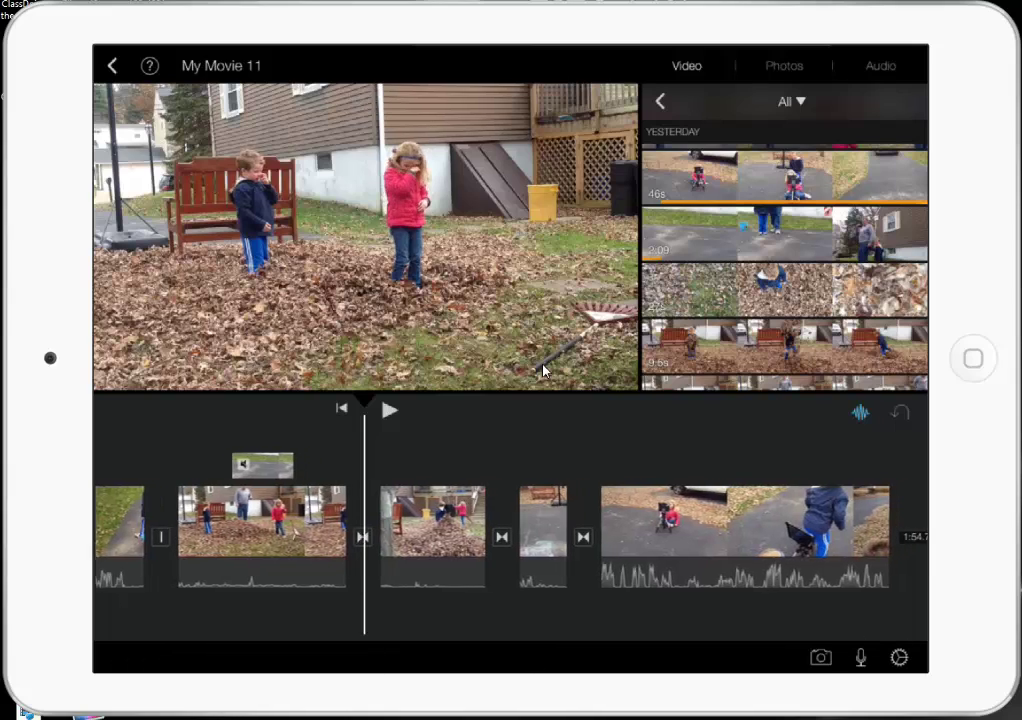